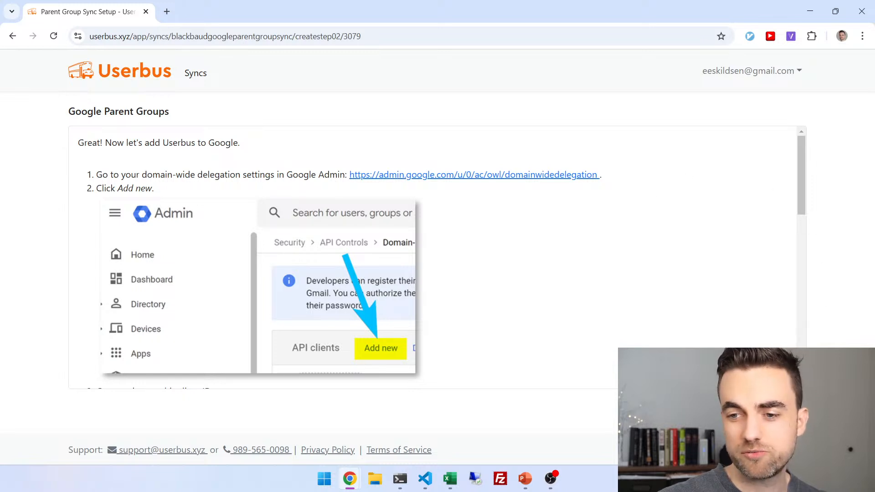
Advance past the domain-wide delegation and Google user-creation instructions to the Userbus user email step
{"action": "left_click_drag", "start_coordinate": [801, 191], "coordinate": [802, 356]}
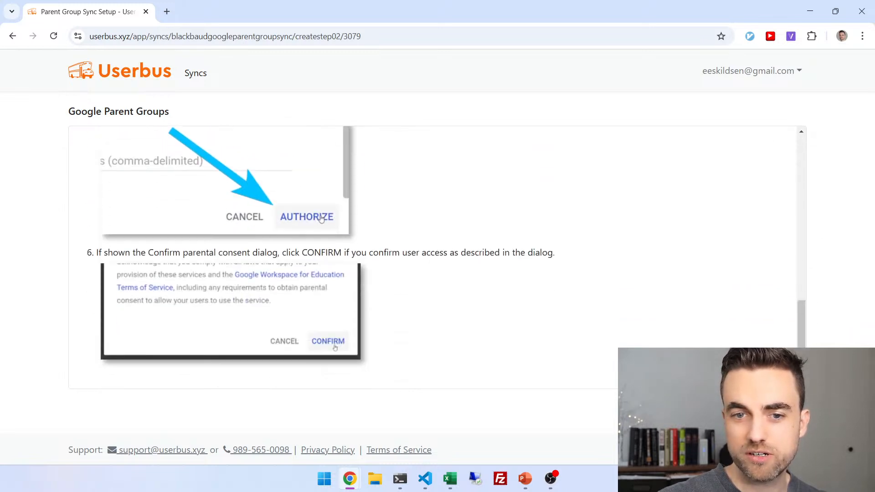
{"action": "left_click", "coordinate": [791, 410]}
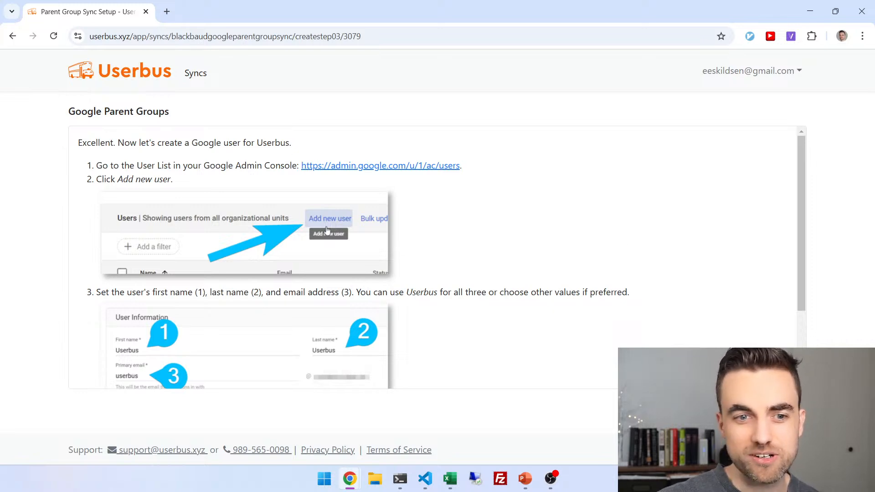
{"action": "left_click", "coordinate": [791, 409]}
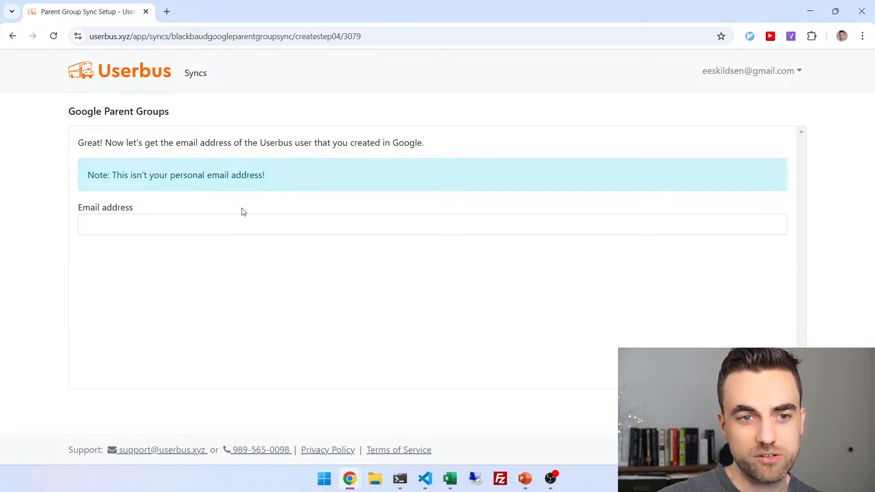
Enter the Userbus Google account's email address and continue to the group-management permission instructions
{"action": "left_click", "coordinate": [201, 232]}
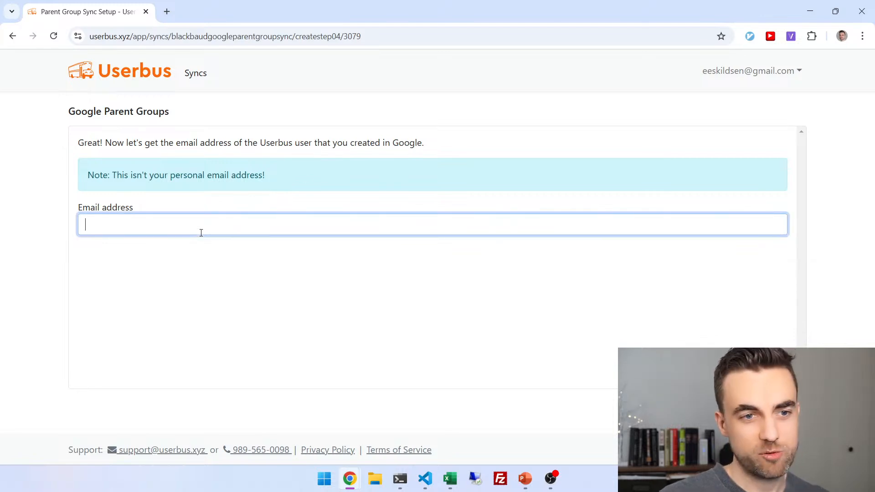
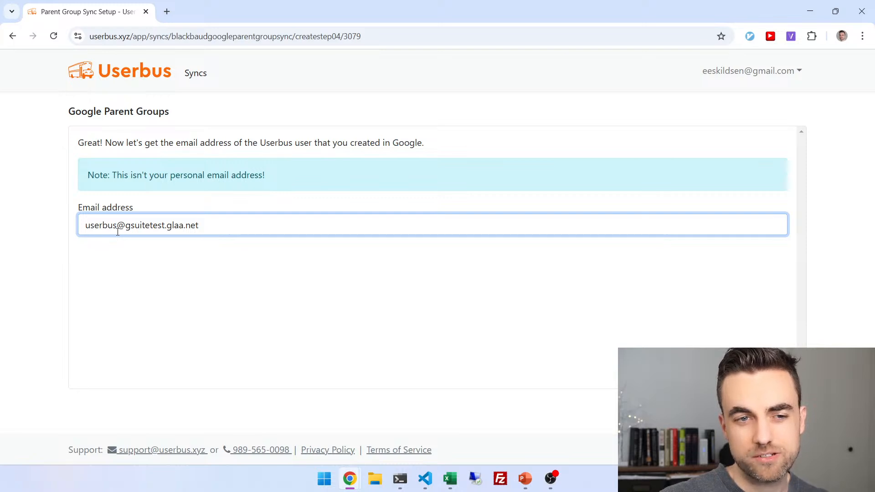
{"action": "left_click_drag", "start_coordinate": [118, 228], "coordinate": [76, 226]}
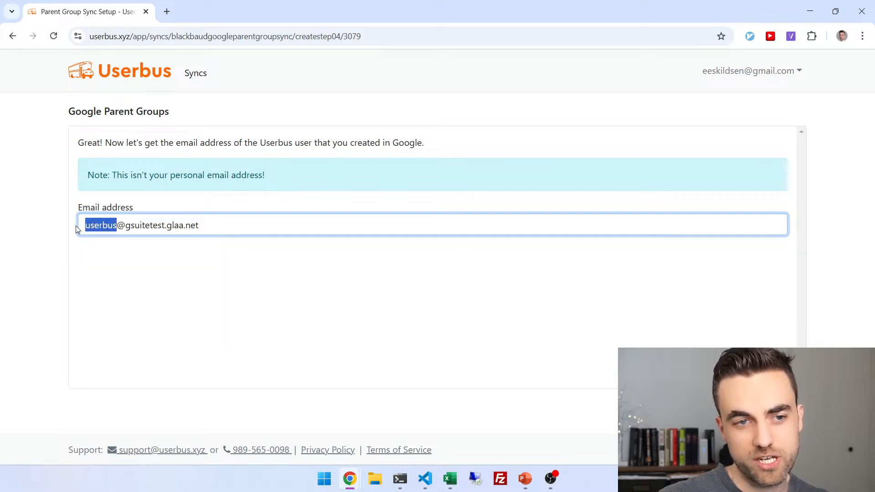
{"action": "left_click", "coordinate": [102, 251]}
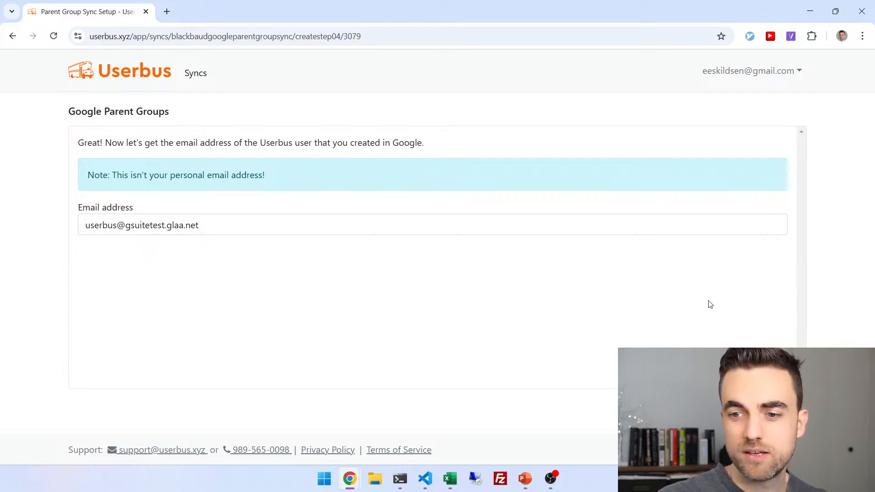
{"action": "left_click", "coordinate": [790, 408]}
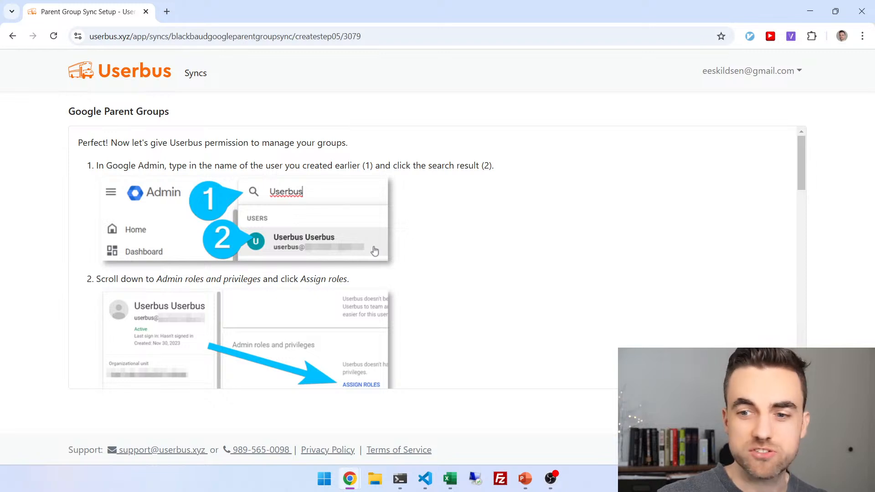
Continue from the permissions step to choosing the OneRoster connection to Blackbaud
{"action": "left_click", "coordinate": [790, 407]}
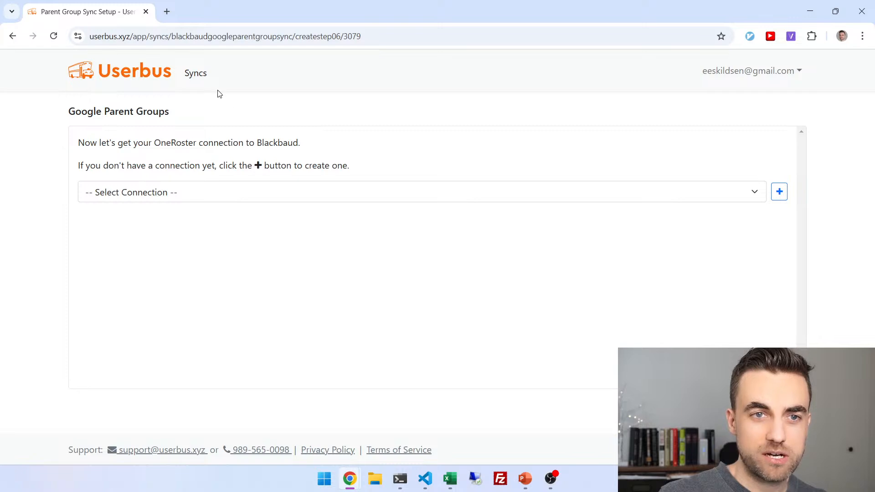
{"action": "right_click", "coordinate": [195, 77]}
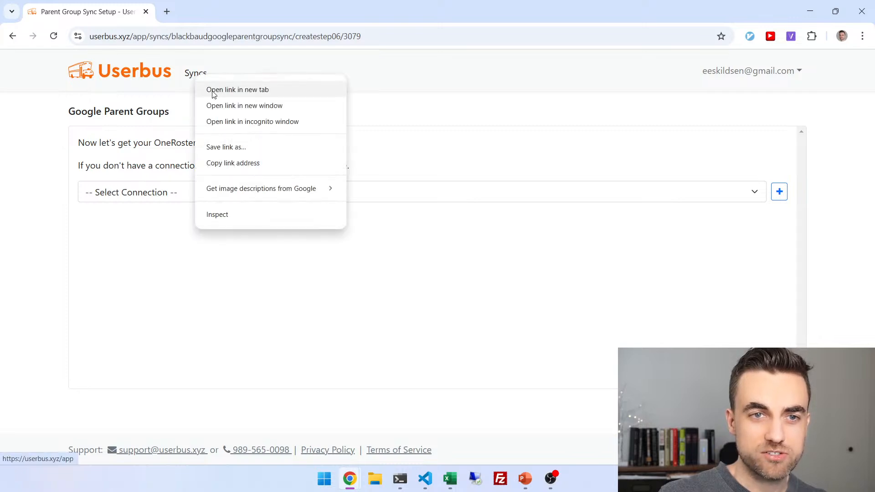
{"action": "left_click", "coordinate": [212, 87]}
{"action": "left_click", "coordinate": [219, 13]}
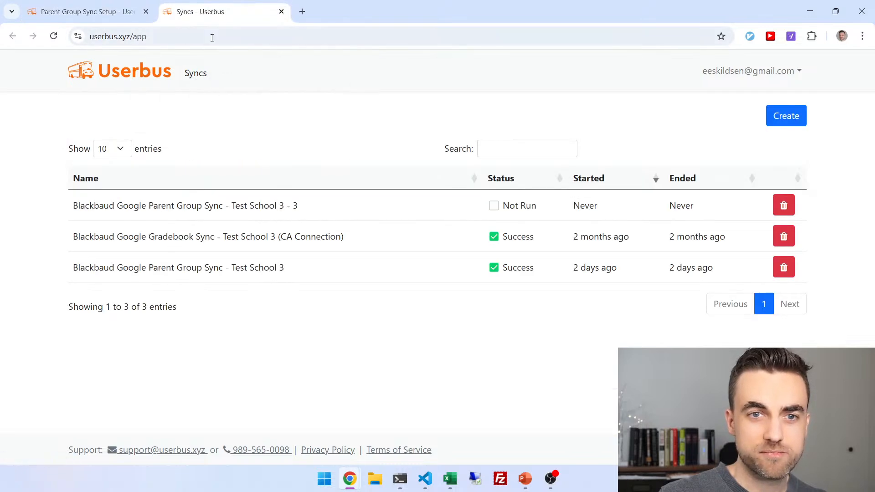
{"action": "left_click", "coordinate": [788, 118]}
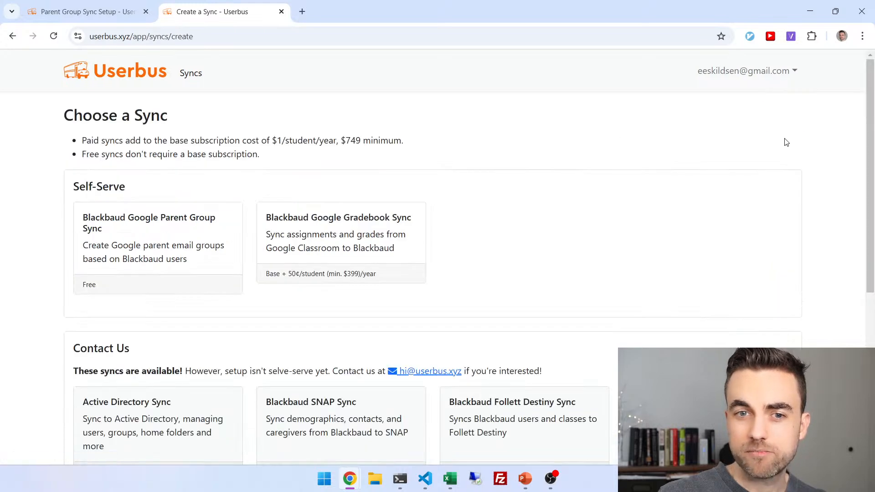
{"action": "left_click_drag", "start_coordinate": [868, 139], "coordinate": [868, 312]}
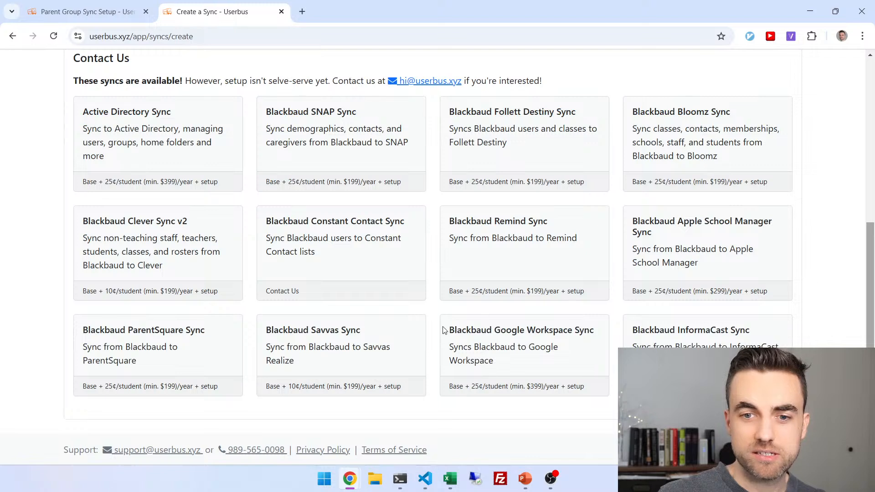
{"action": "left_click_drag", "start_coordinate": [445, 329], "coordinate": [510, 362]}
{"action": "left_click", "coordinate": [510, 362]}
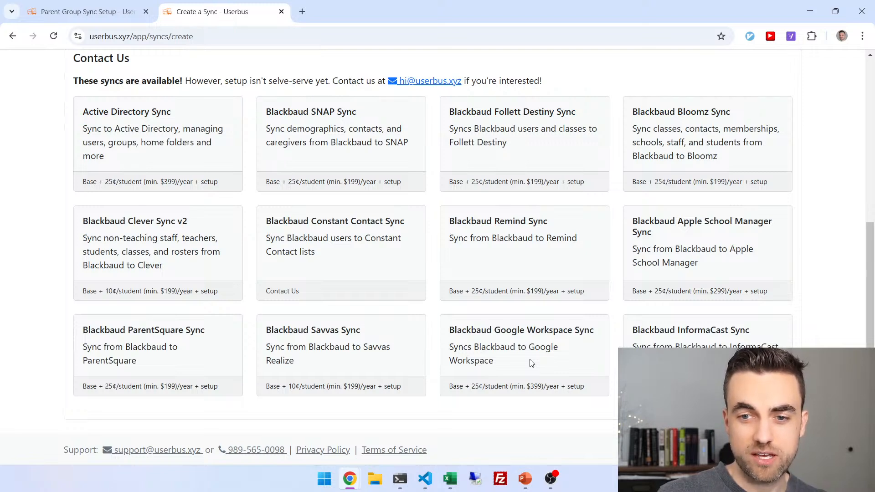
{"action": "left_click_drag", "start_coordinate": [868, 312], "coordinate": [849, 185]}
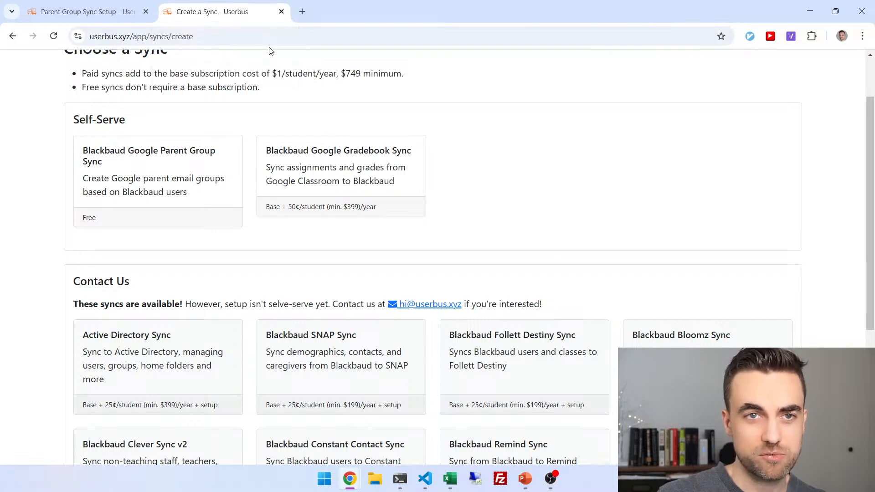
{"action": "left_click", "coordinate": [281, 12]}
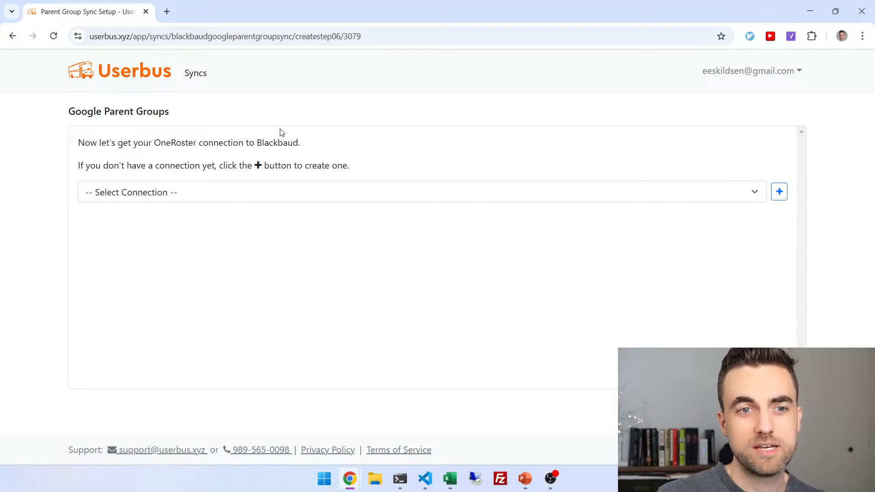
Choose the Test 3 Using S connection, creating sync 'Blackbaud Google Parent Group Sync - Test School 3 - 3'
{"action": "left_click", "coordinate": [226, 195]}
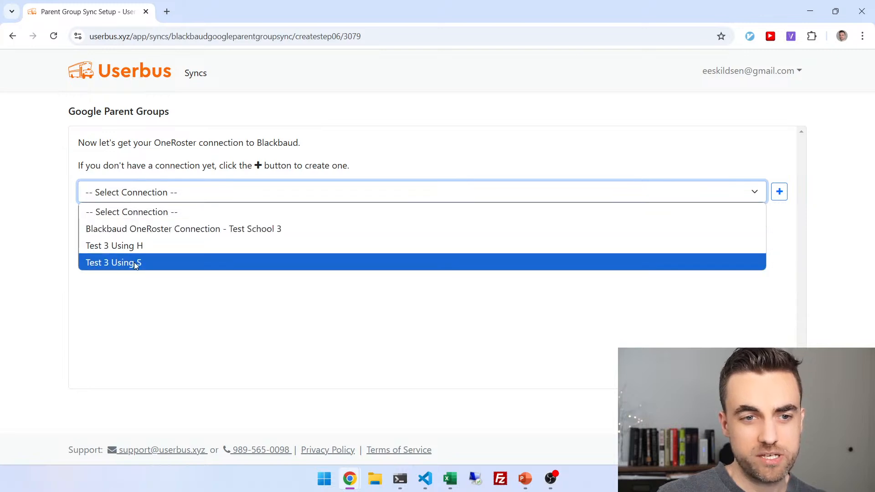
{"action": "left_click", "coordinate": [154, 263]}
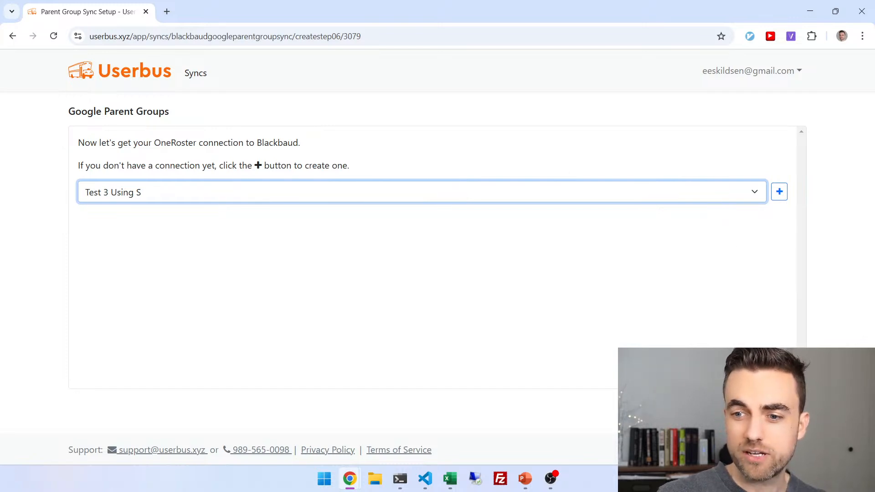
{"action": "left_click", "coordinate": [790, 407]}
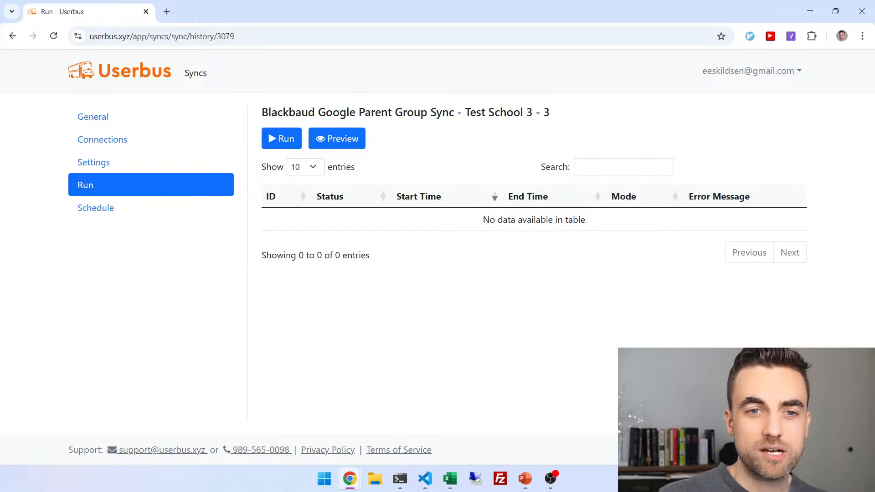
Run a Preview of the parent group sync and open the successful preview run 16020
{"action": "left_click", "coordinate": [360, 149]}
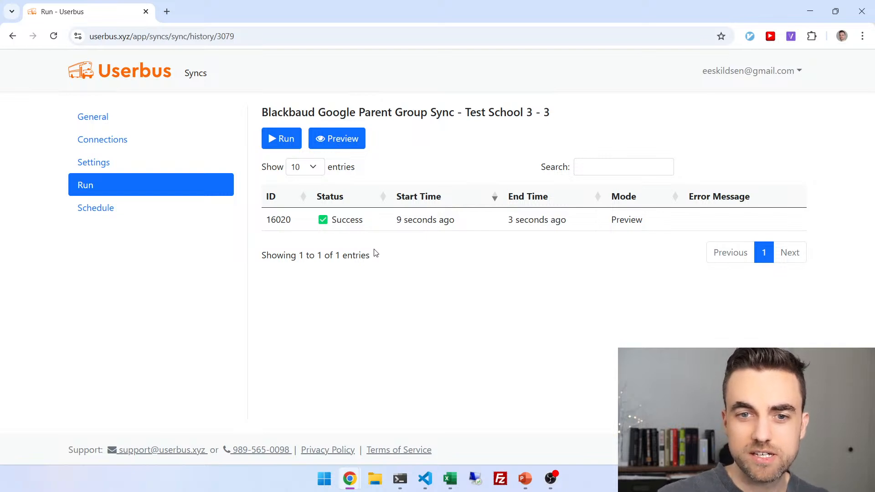
{"action": "mouse_move", "coordinate": [435, 229]}
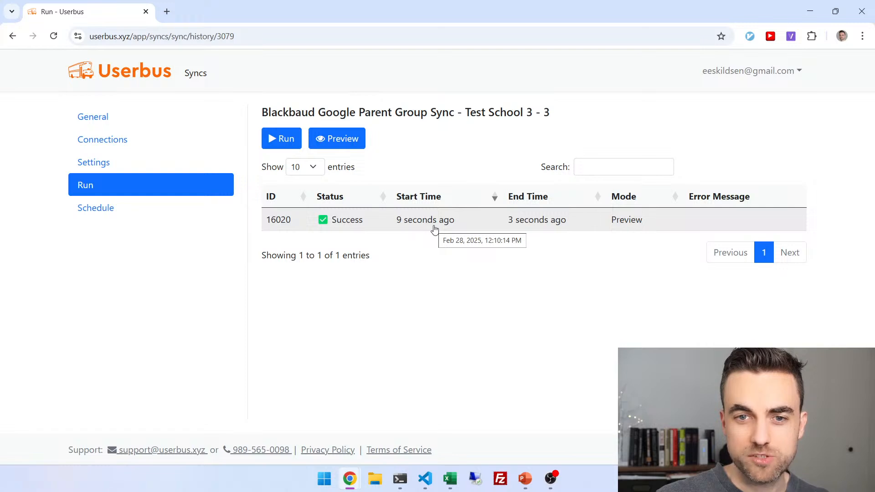
{"action": "left_click", "coordinate": [434, 230]}
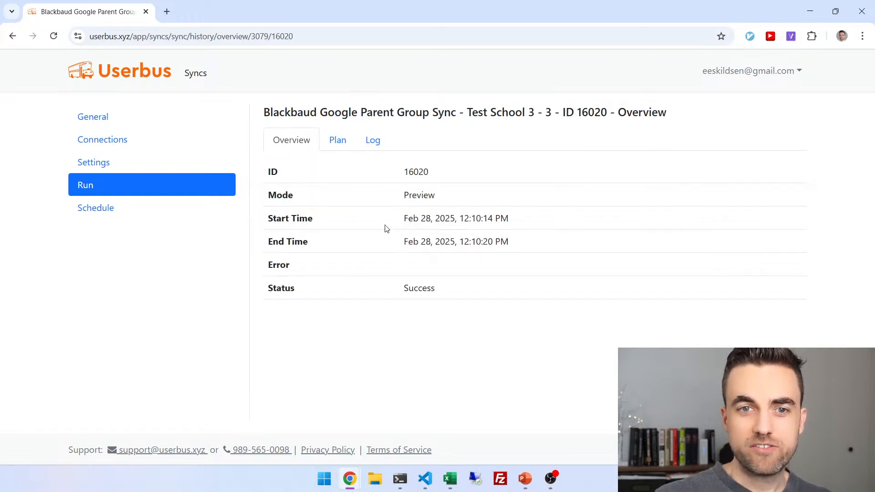
Review run 16020's plan of 176 parent-group additions through entry 40, then return to run history
{"action": "left_click", "coordinate": [329, 149]}
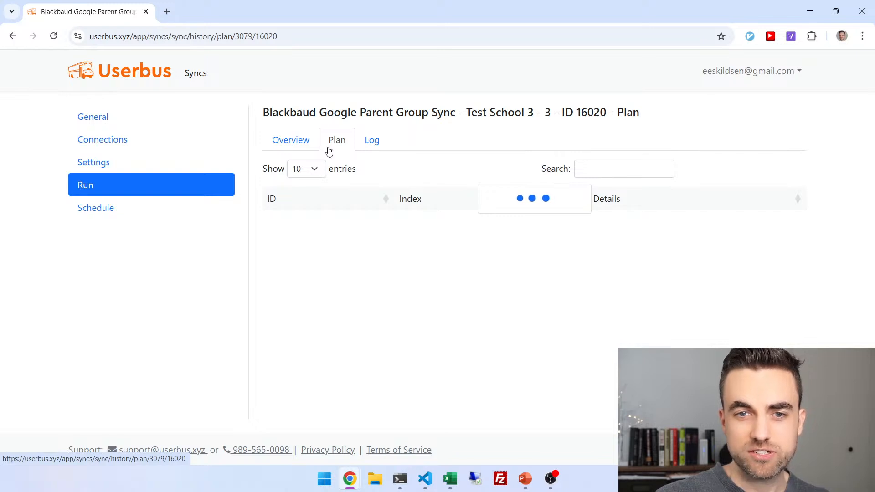
{"action": "left_click", "coordinate": [56, 39]}
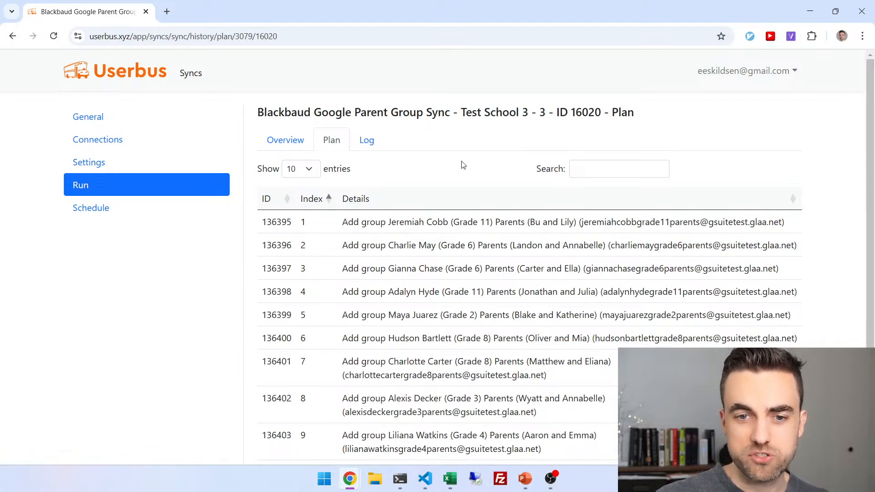
{"action": "scroll", "coordinate": [463, 165], "scroll_direction": "down", "scroll_amount": 1}
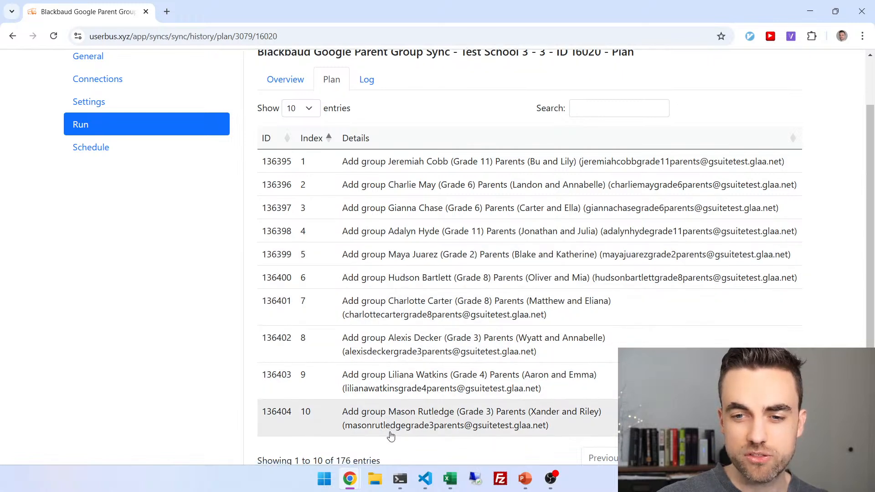
{"action": "scroll", "coordinate": [390, 435], "scroll_direction": "down", "scroll_amount": 2}
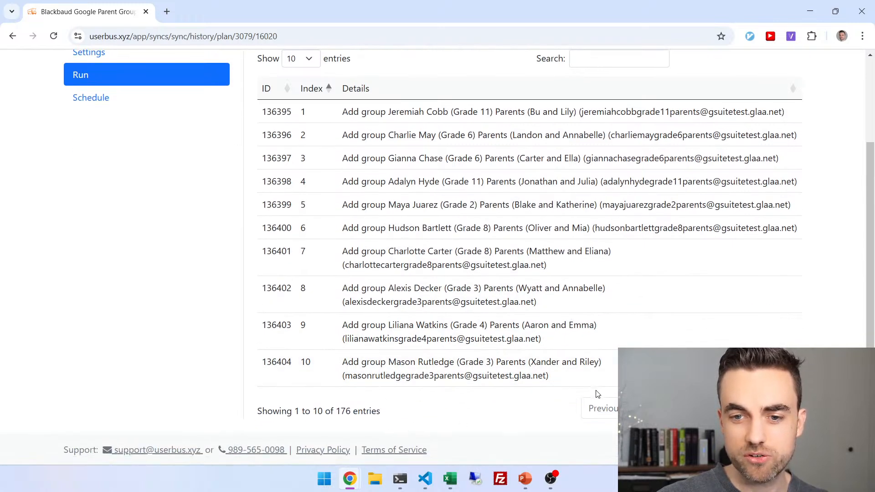
{"action": "left_click", "coordinate": [786, 409]}
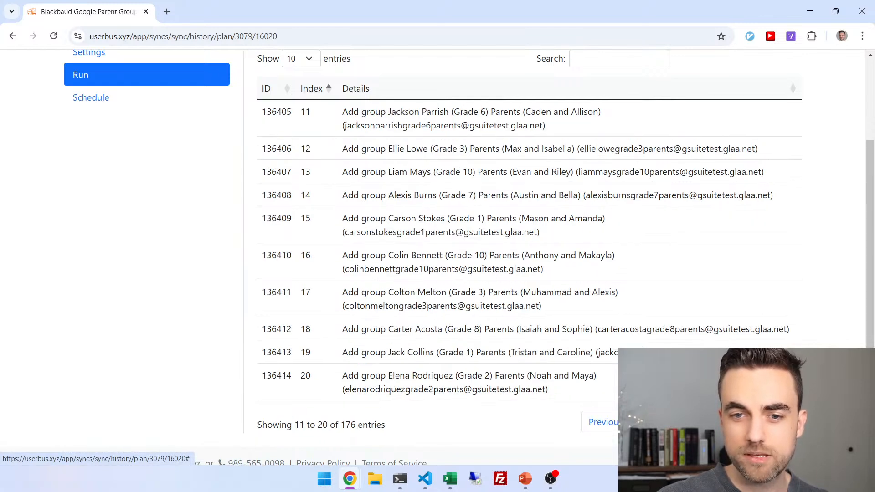
{"action": "left_click", "coordinate": [786, 422]}
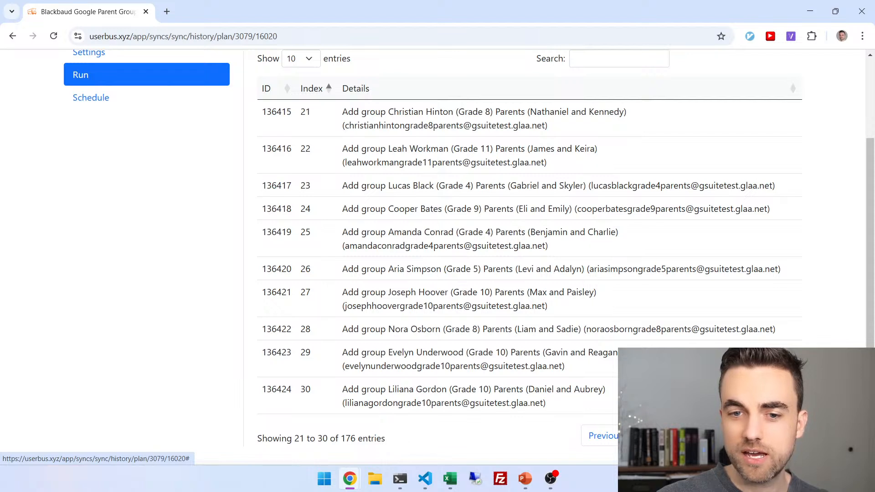
{"action": "left_click", "coordinate": [785, 436]}
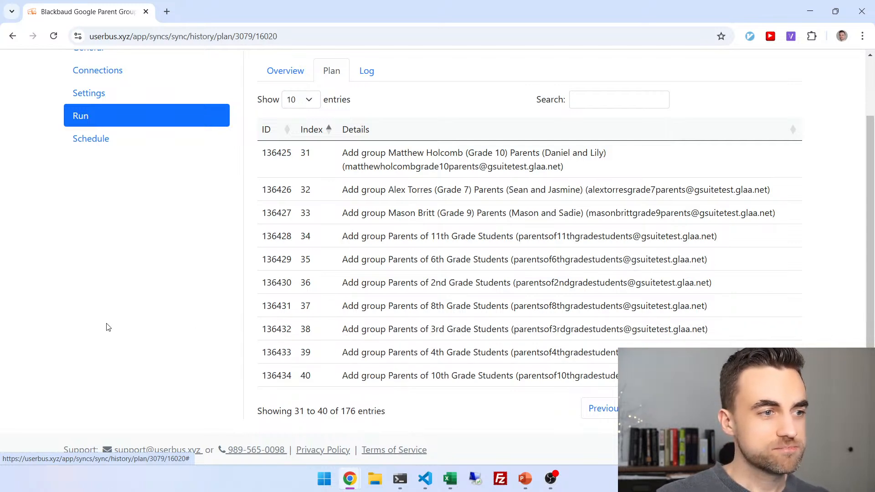
{"action": "left_click", "coordinate": [168, 114]}
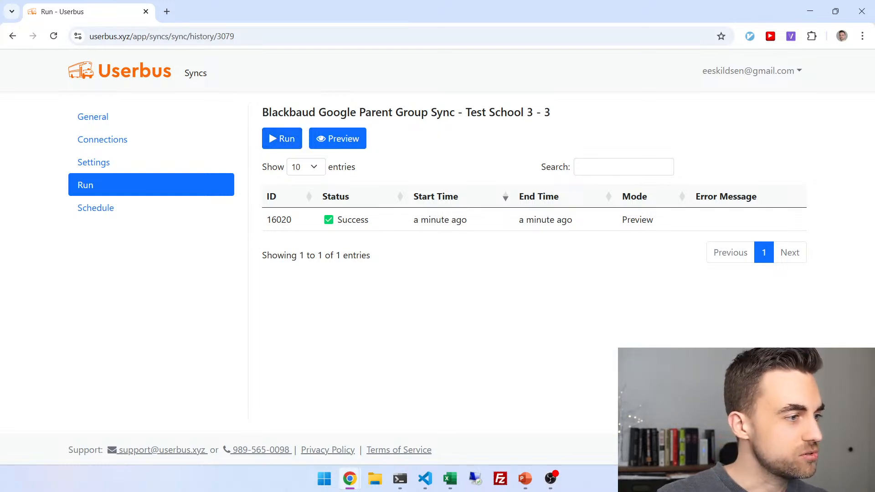
Confirm Google Admin Console's Groups list is still empty, then start the real parent group sync run
{"action": "key", "text": "alt+Tab"}
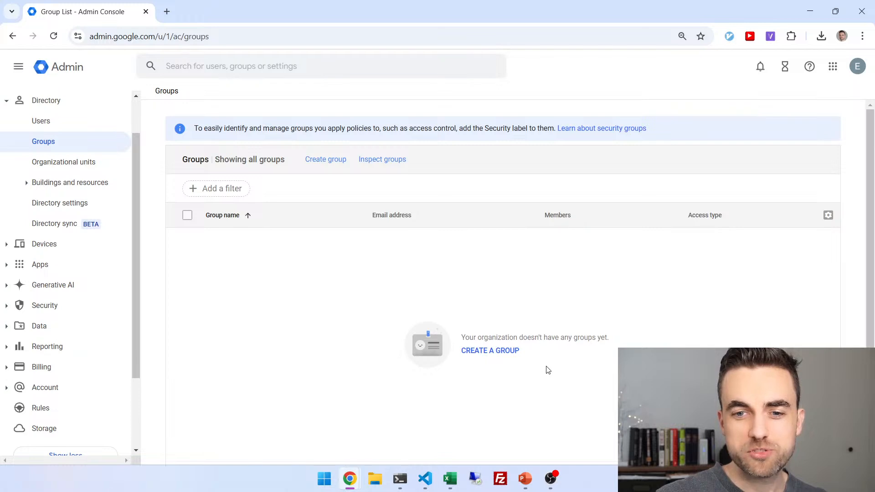
{"action": "left_click", "coordinate": [53, 36]}
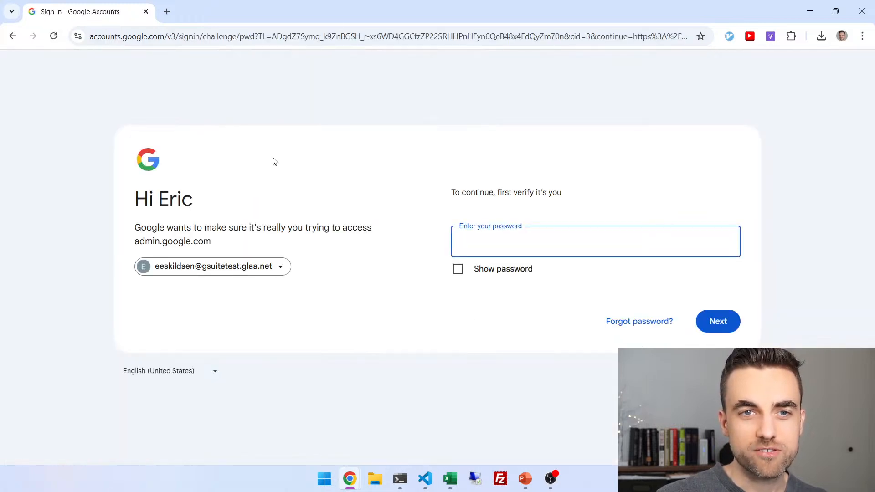
{"action": "left_click_drag", "start_coordinate": [338, 4], "coordinate": [0, 57]}
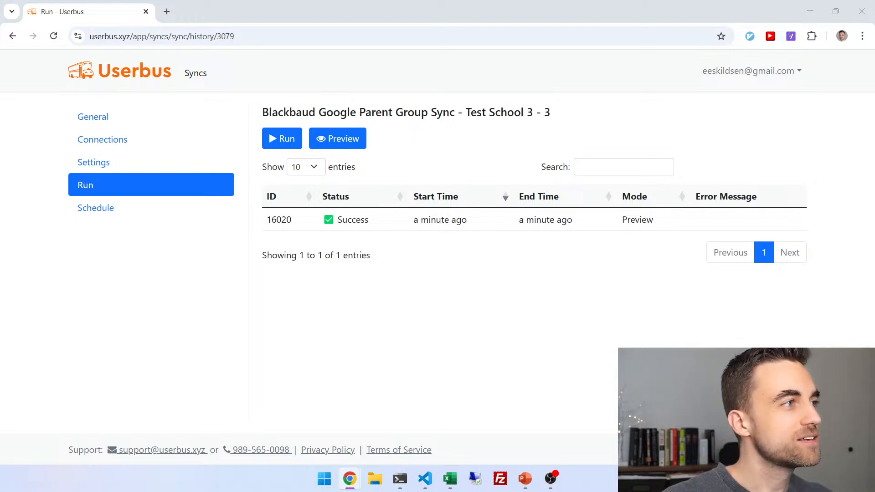
{"action": "left_click_drag", "start_coordinate": [0, 196], "coordinate": [390, 1]}
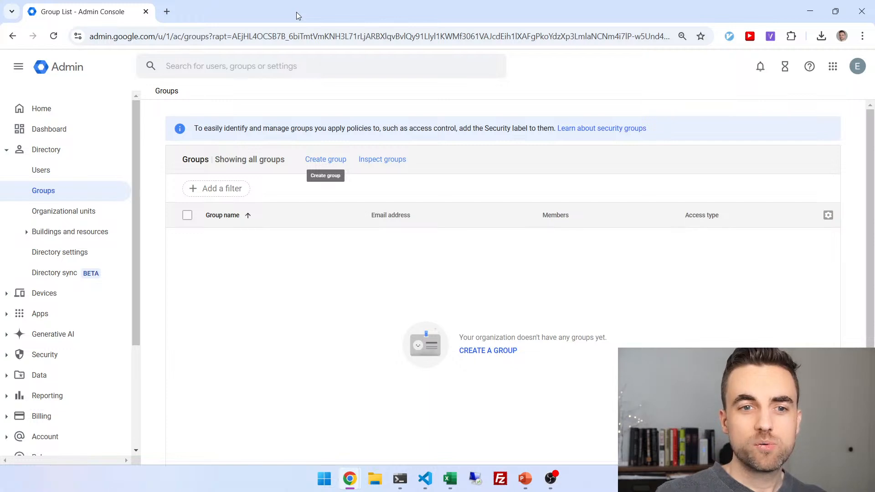
{"action": "left_click_drag", "start_coordinate": [297, 16], "coordinate": [0, 105]}
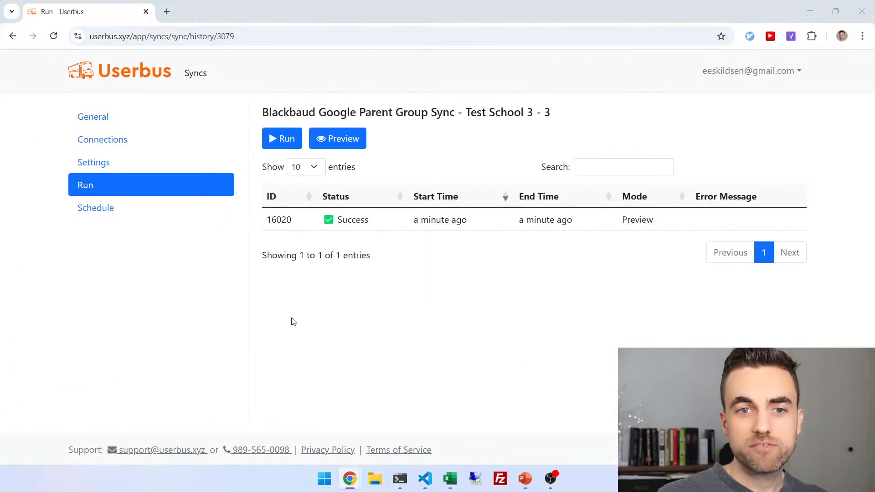
{"action": "left_click", "coordinate": [283, 139]}
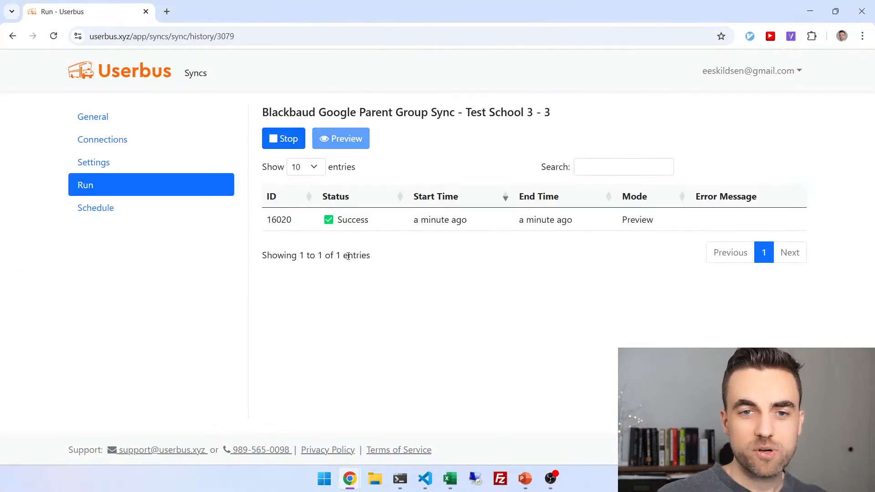